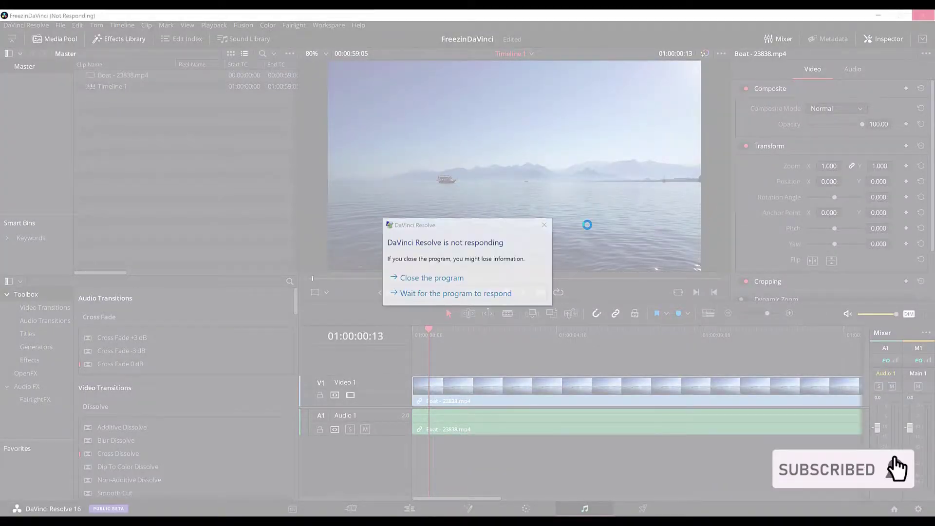
Step: Move the not-responding warning aside and open Windows' advanced display settings
left_click_drag(492, 233, 760, 236)
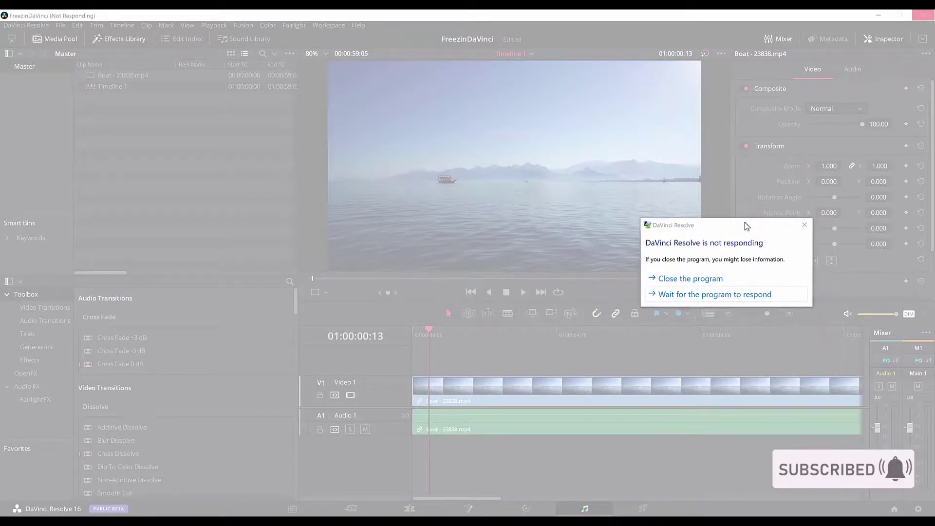
left_click_drag(760, 235, 735, 95)
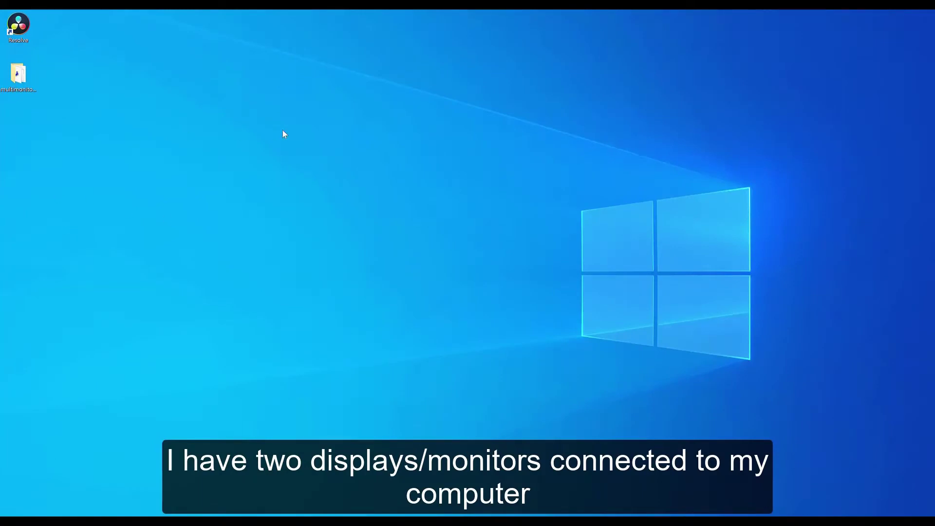
right_click(297, 189)
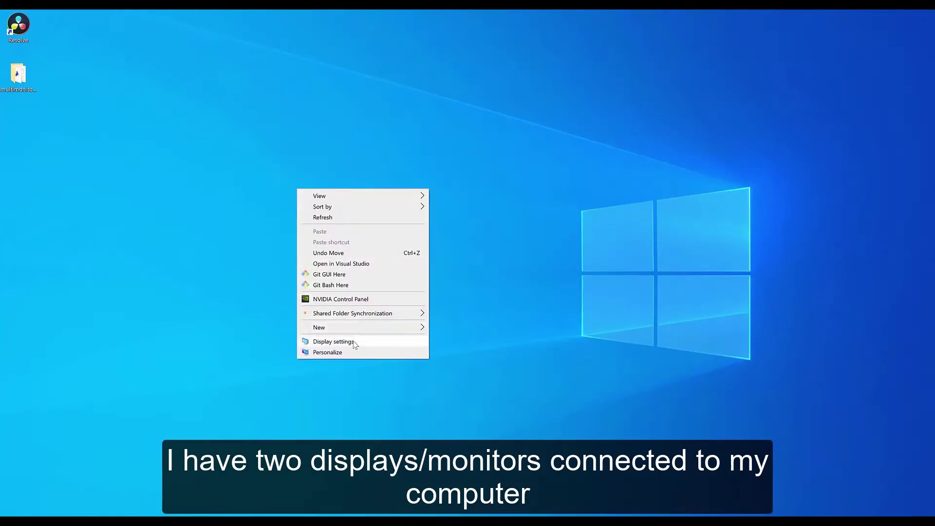
left_click(355, 342)
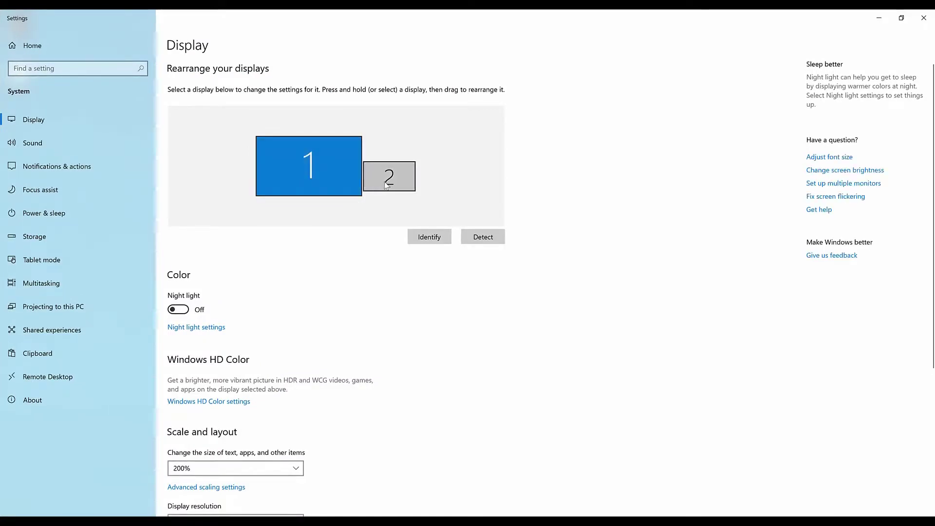
scroll(287, 312, "down", 5)
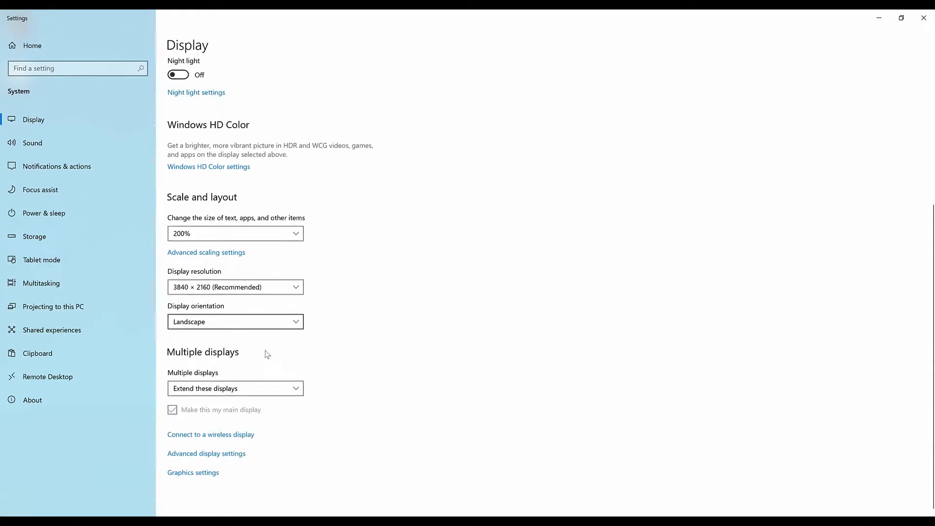
left_click(238, 453)
Step: Check the details of Display 1 (ASUS MG28U) and Display 2 (S22D300), then close settings
left_click(105, 115)
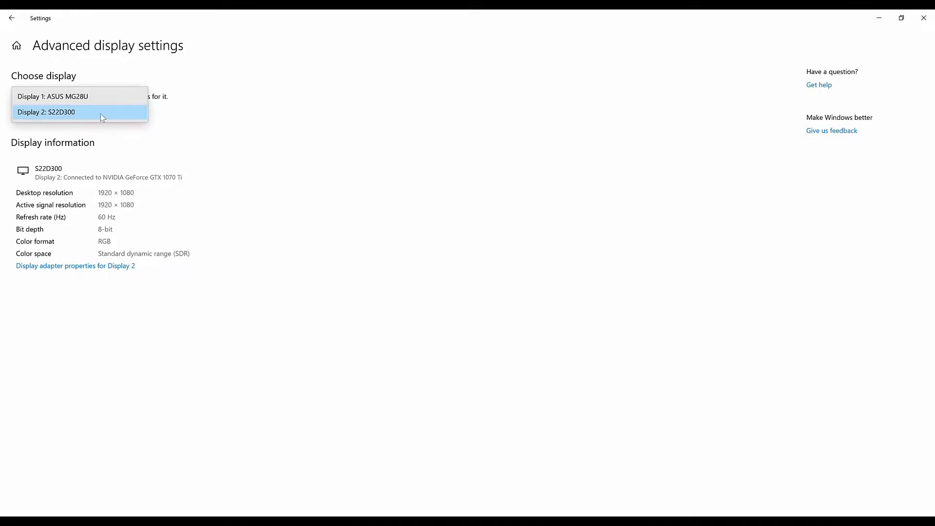
left_click(92, 95)
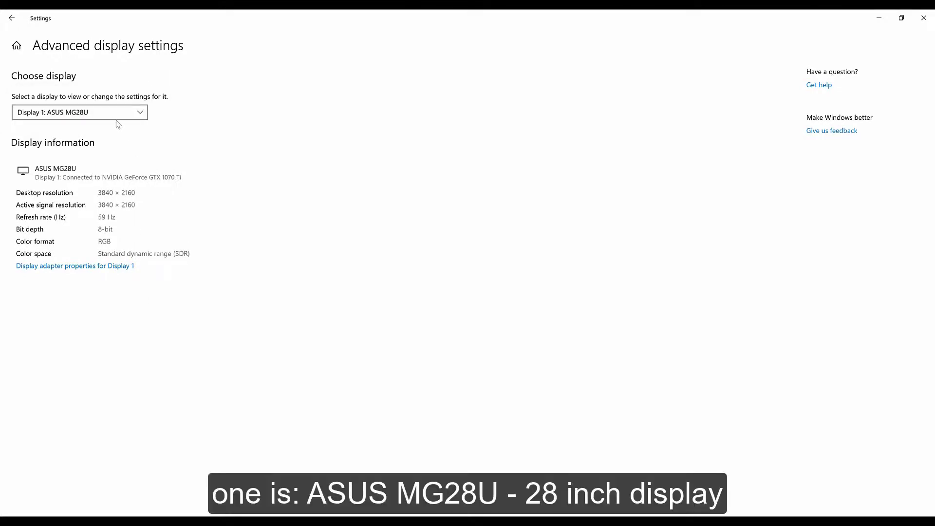
left_click(95, 113)
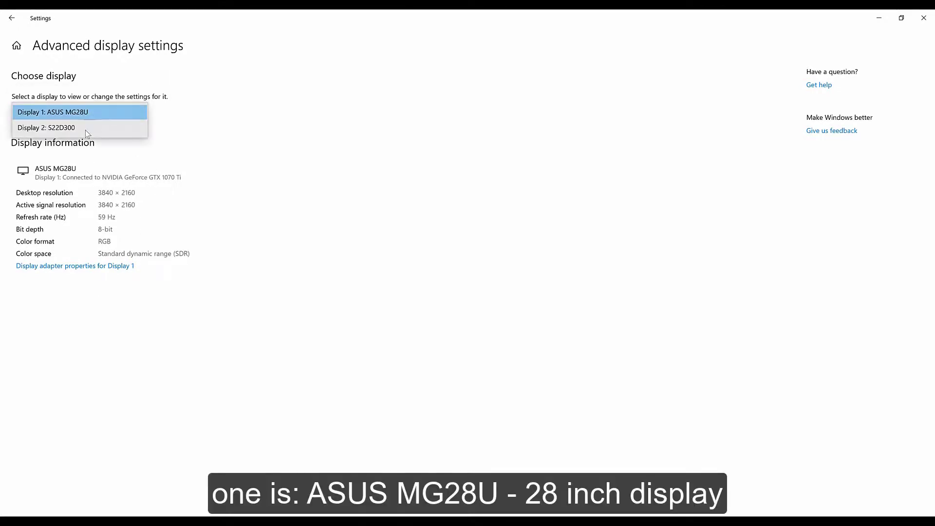
left_click(85, 130)
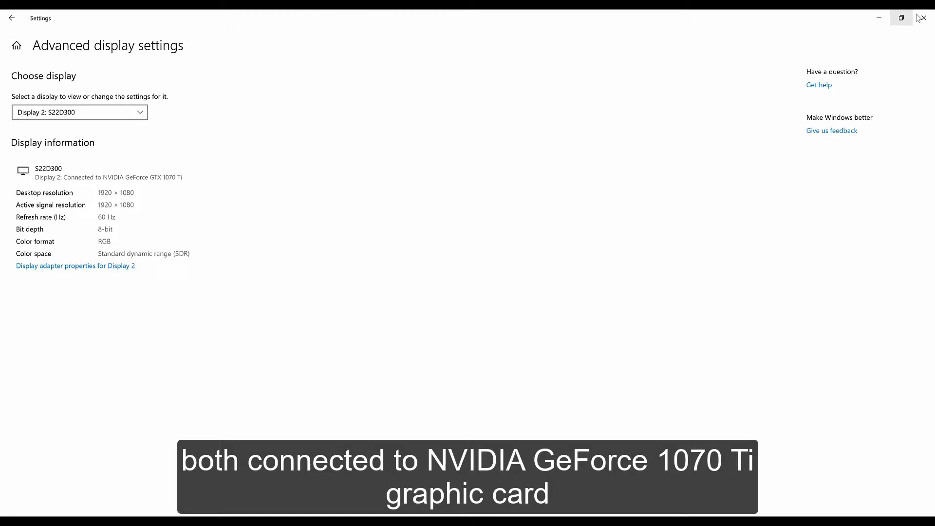
left_click(920, 18)
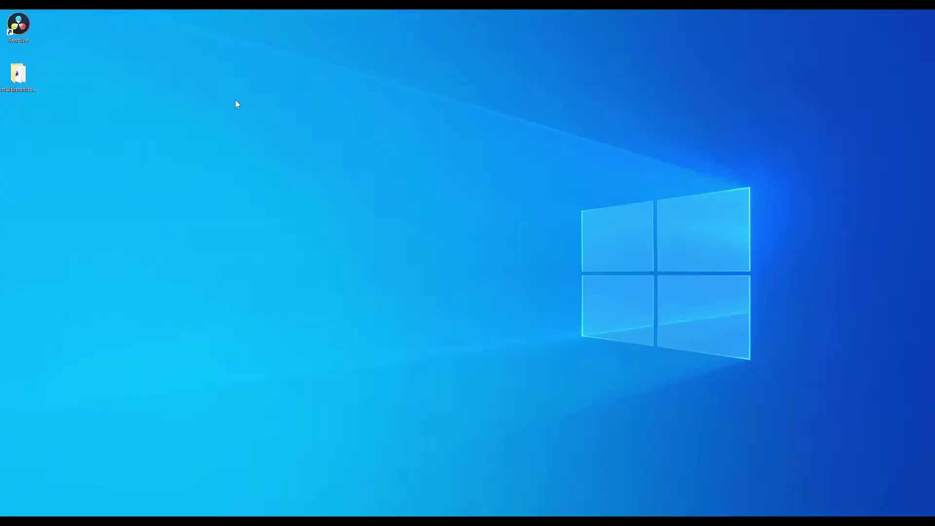
Step: Relaunch DaVinci Resolve and open Untitled Project on the Edit page
double_click(17, 23)
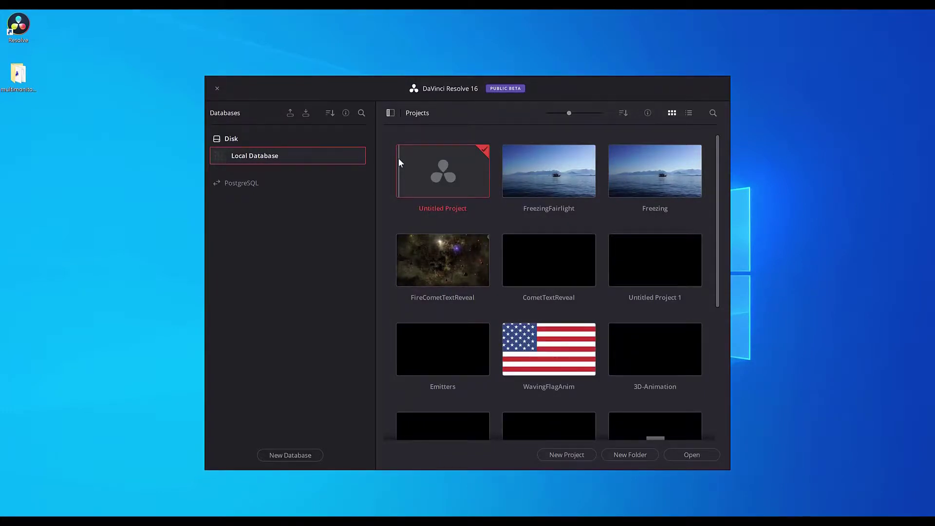
double_click(431, 174)
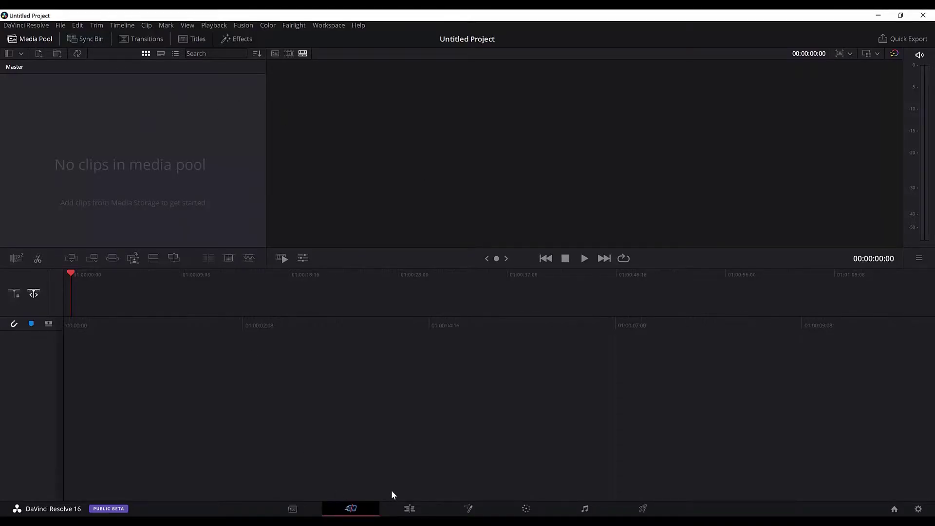
left_click(409, 508)
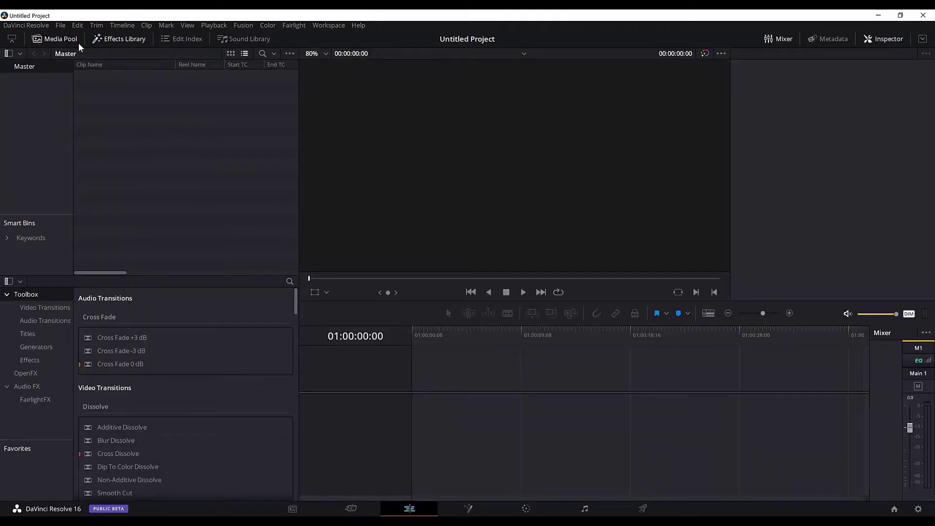
Step: Import Boat - 23838.mp4 without changing the frame rate and drop it onto a new timeline
left_click(62, 38)
left_click(71, 38)
right_click(177, 116)
left_click(183, 188)
left_click(70, 99)
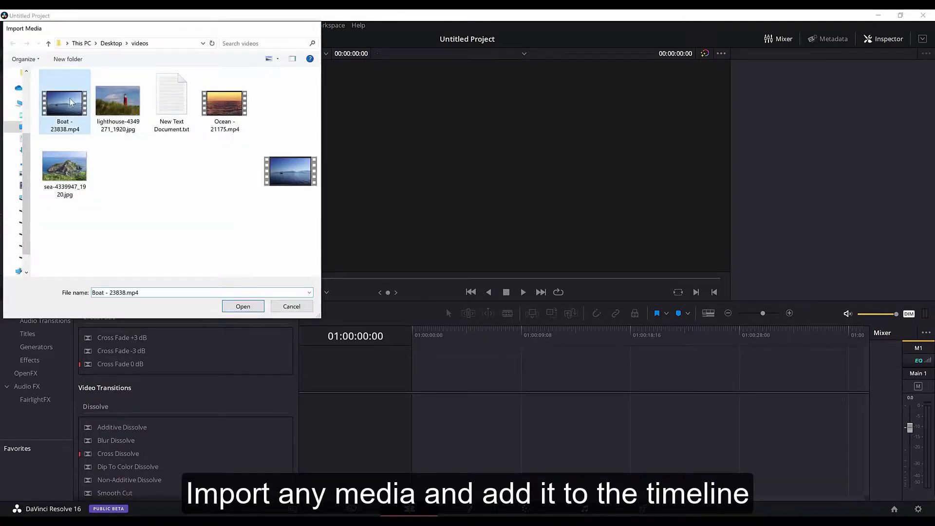
double_click(69, 98)
left_click(482, 308)
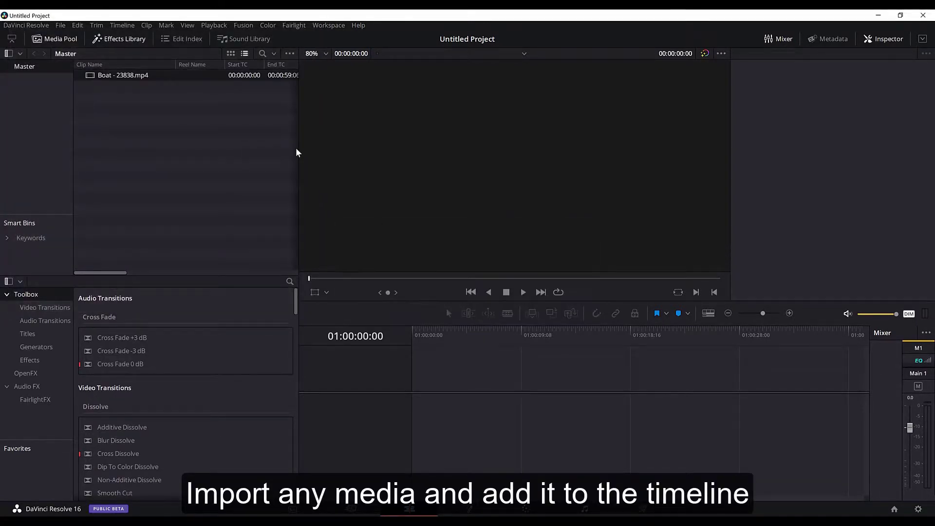
left_click_drag(123, 76, 416, 393)
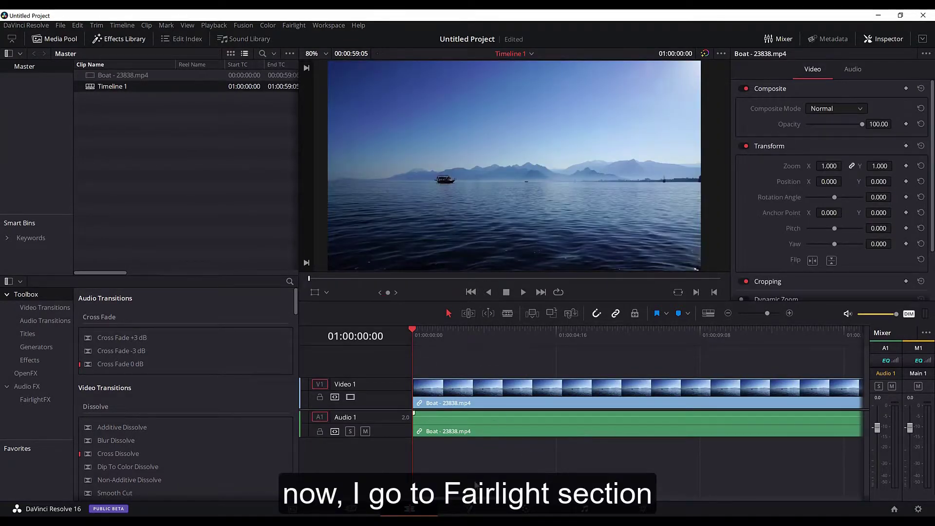
Step: On the Fairlight page, detach the viewer and drag its window off the right screen edge
left_click(585, 509)
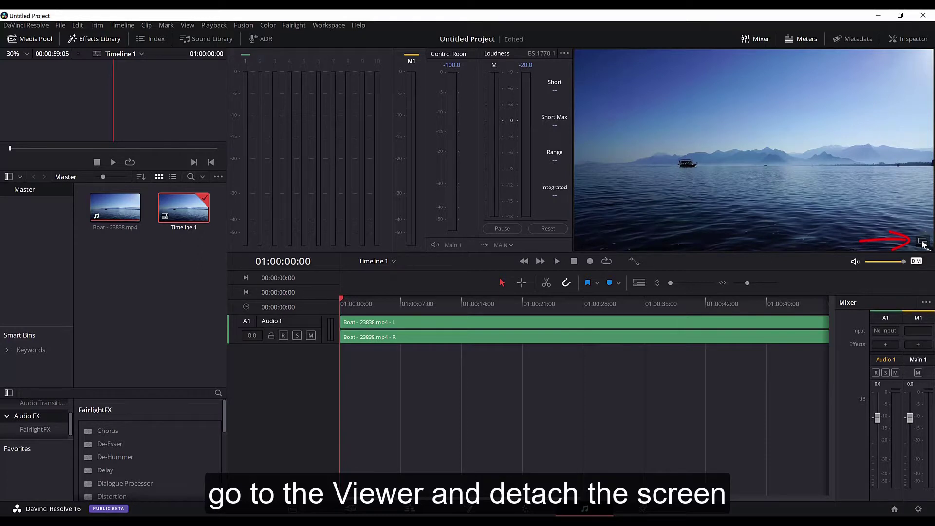
left_click(922, 242)
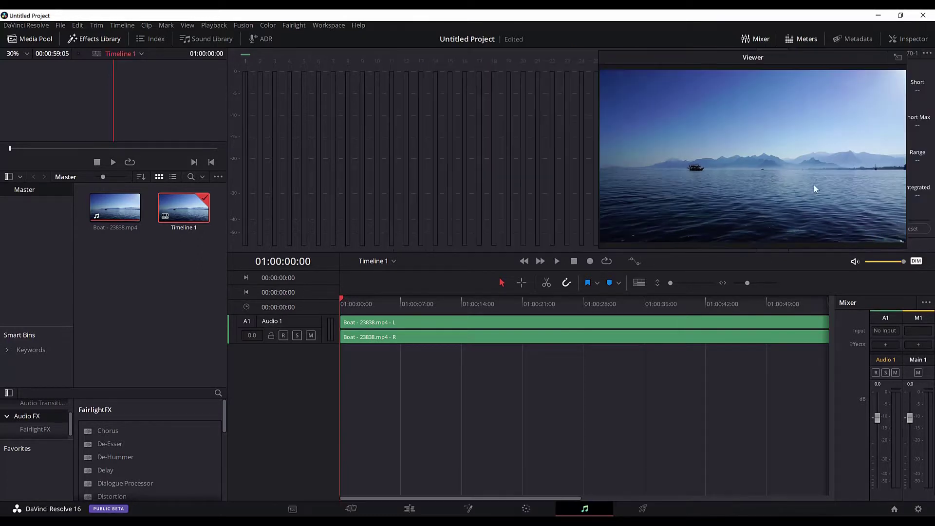
mouse_move(743, 57)
left_mouse_down()
mouse_move(263, 172)
mouse_move(437, 184)
left_mouse_up()
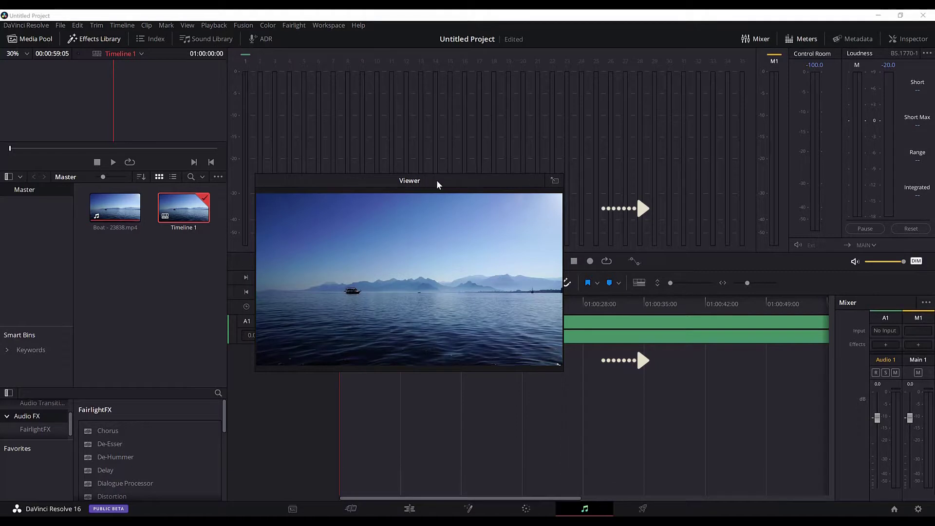
left_click_drag(436, 180, 934, 253)
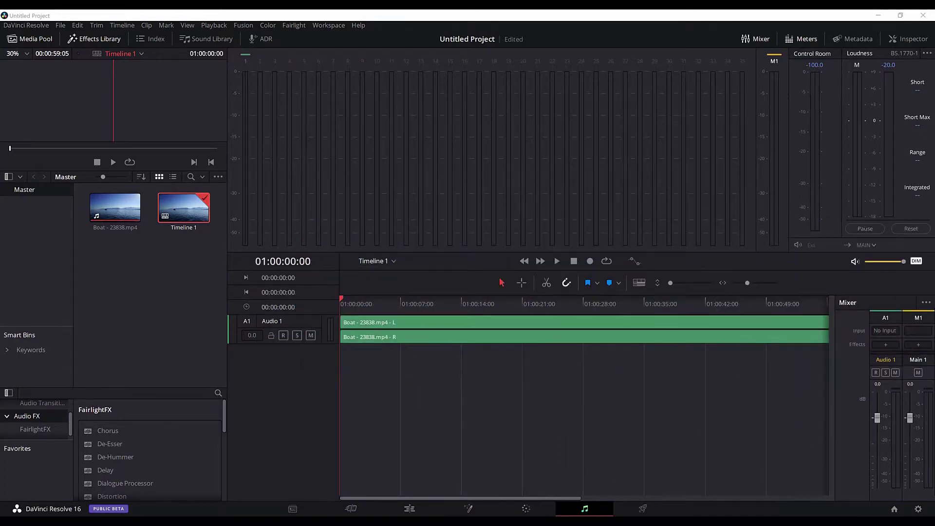
Step: Return to the Edit page, close Resolve, and save the project as FreezinDaVinci
left_click(410, 507)
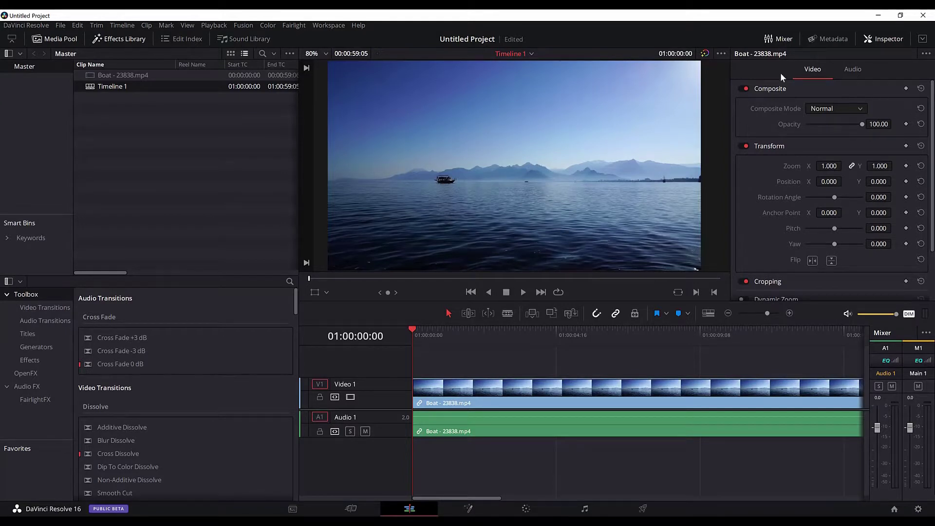
left_click(927, 18)
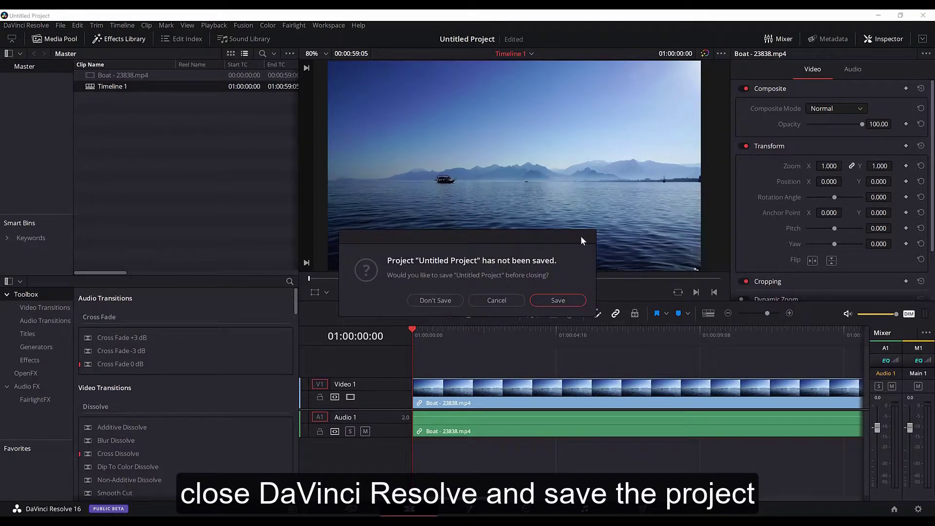
left_click(552, 305)
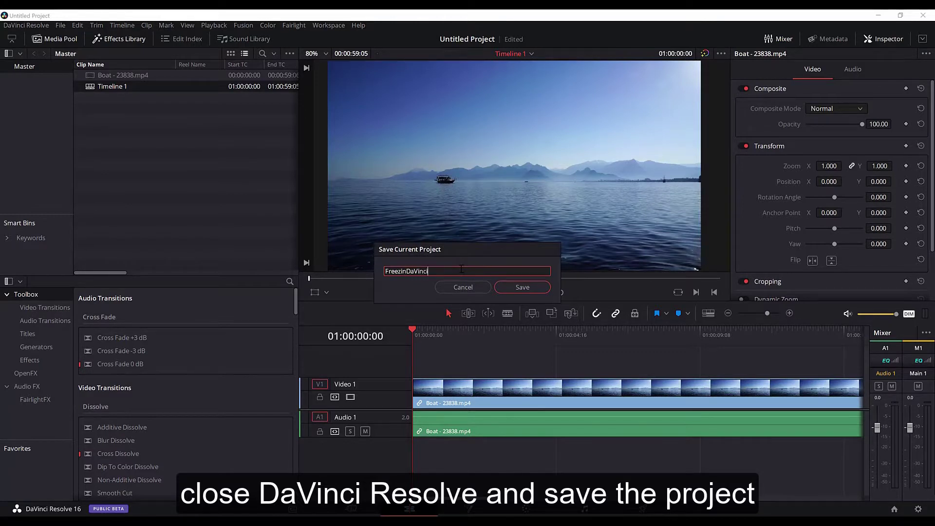
key("Return")
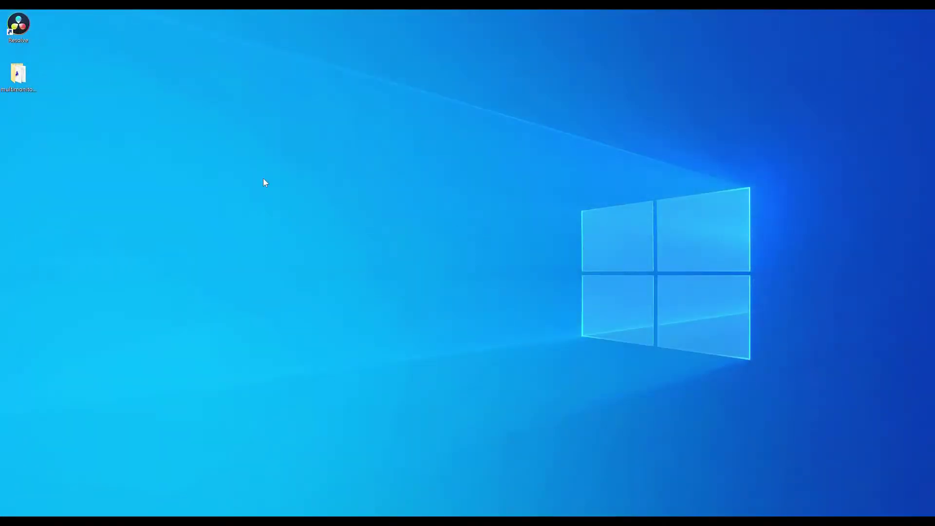
Step: Relaunch Resolve with FreezinDaVinci and briefly play, then stop, the timeline
double_click(22, 29)
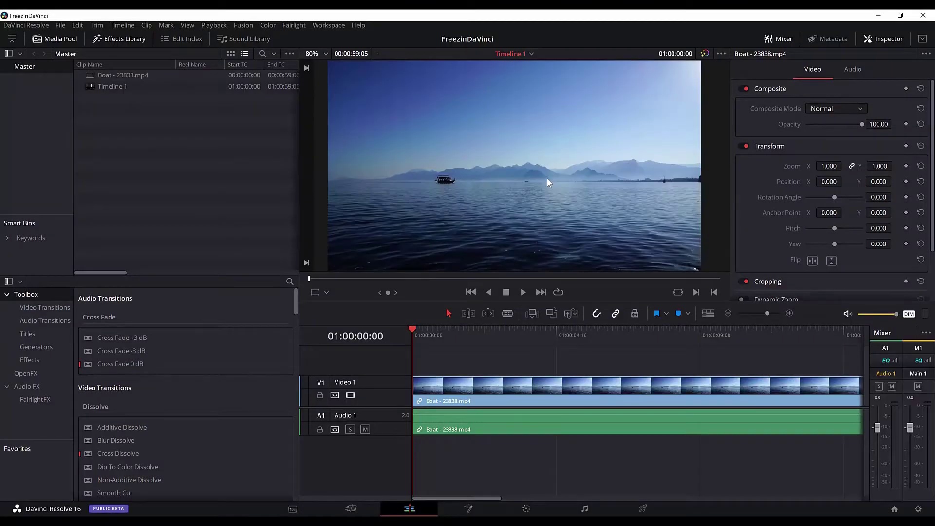
left_click(514, 293)
left_click(506, 293)
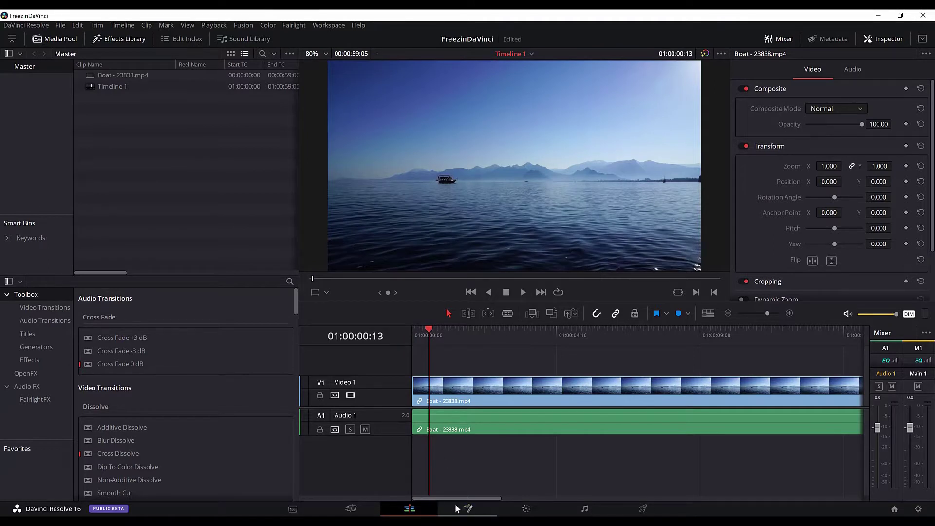
Step: Switch to Fairlight, which freezes, then move the not-responding dialog aside and force-close Resolve
left_click(583, 509)
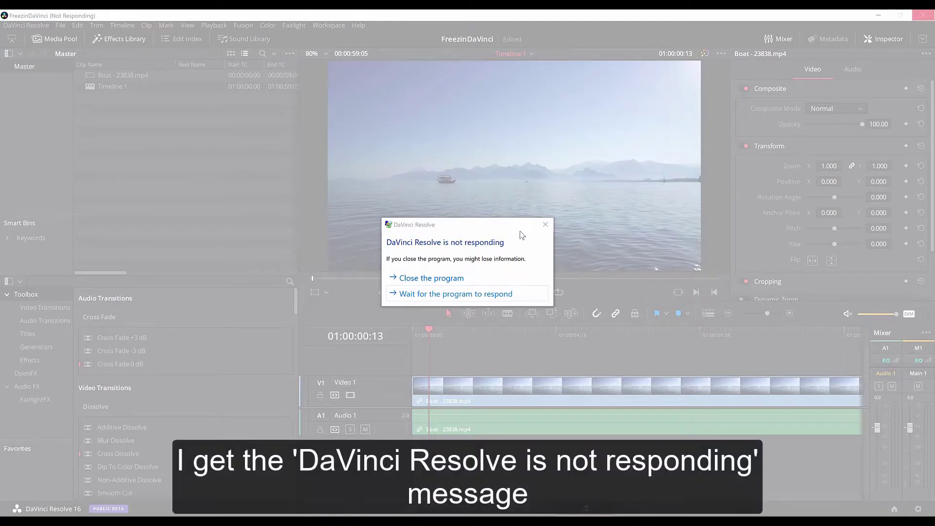
left_click_drag(488, 226, 762, 231)
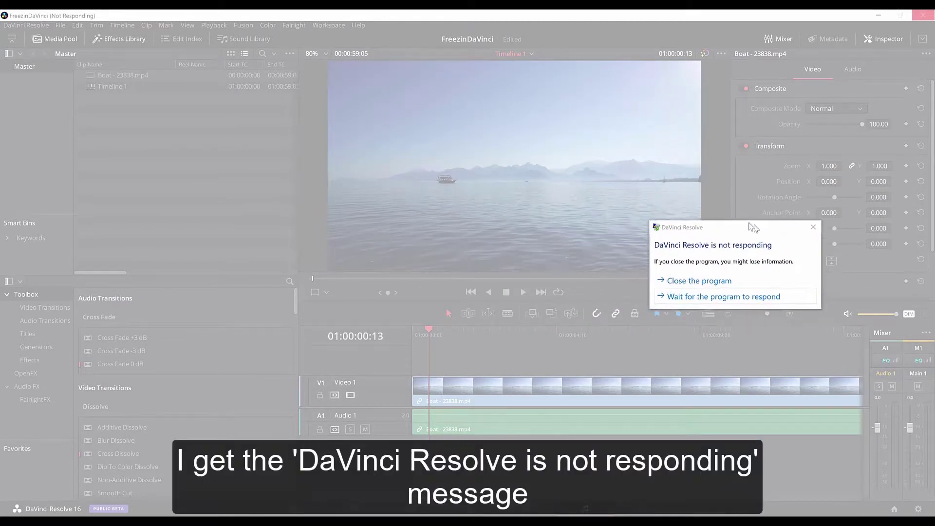
left_click_drag(762, 231, 735, 99)
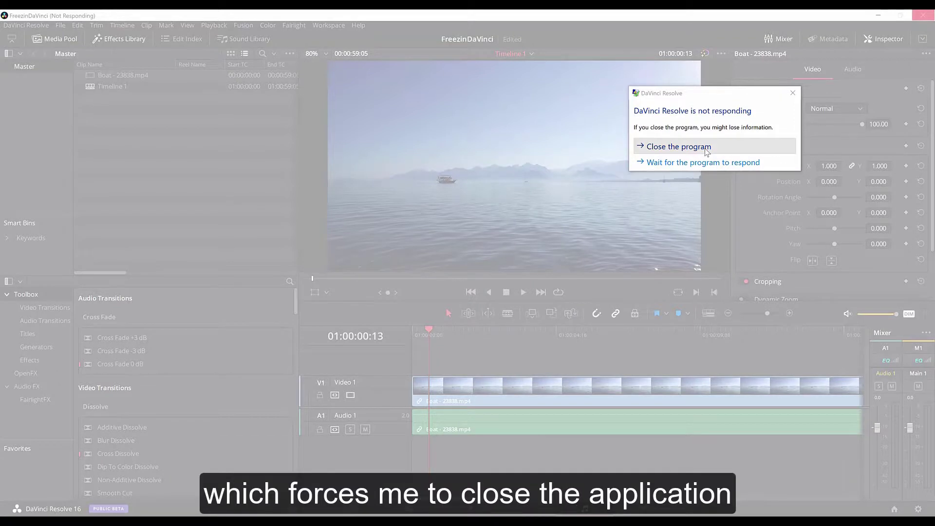
left_click(706, 152)
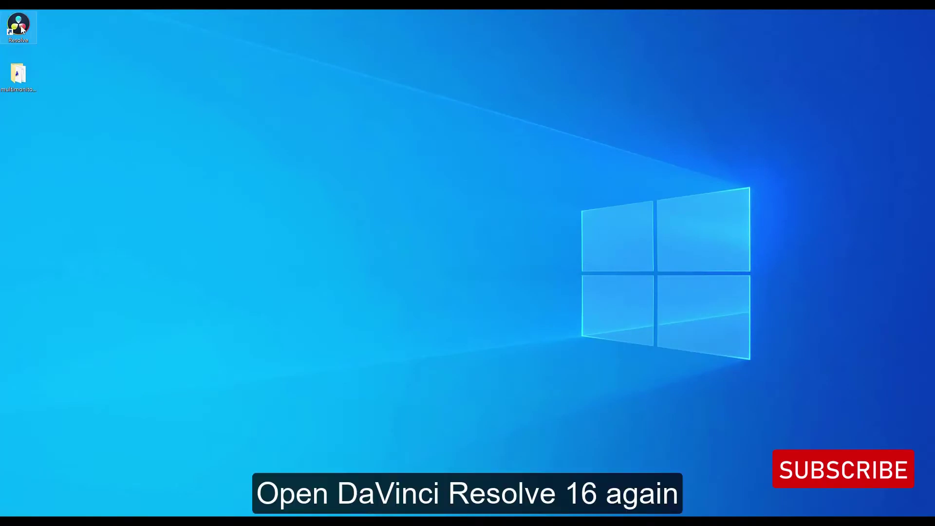
Step: Relaunch Resolve and open the FreezinDaVinci project from the Project Manager
double_click(19, 25)
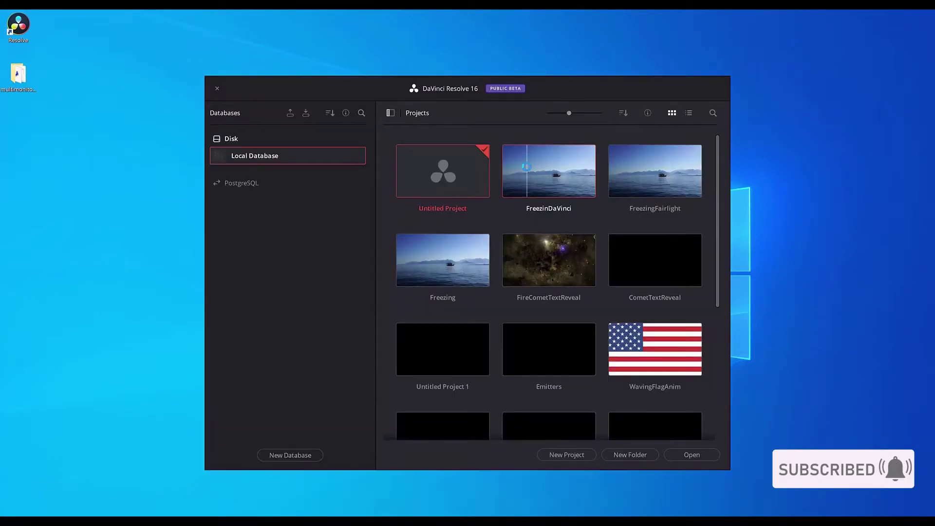
double_click(526, 169)
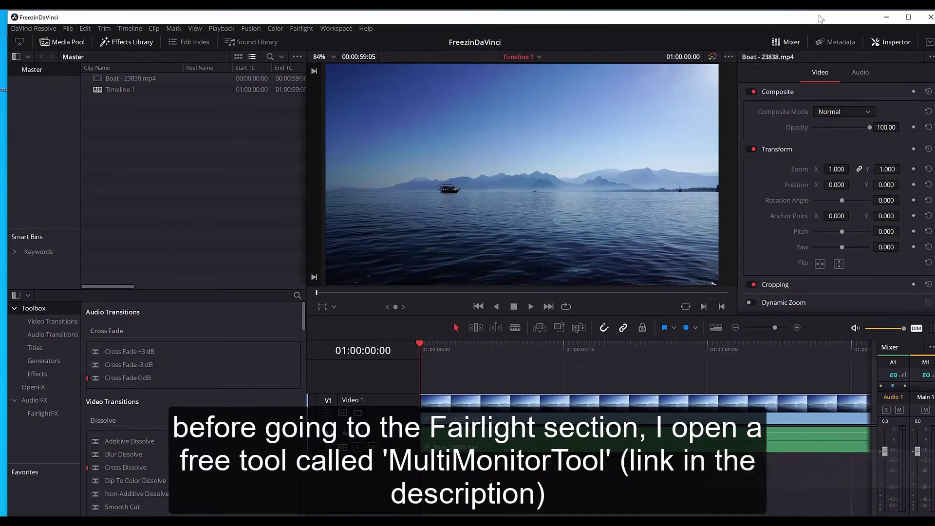
Step: Maximize Resolve, then open the multimonitortool-x64 desktop folder in a maximized Explorer window
left_click(908, 17)
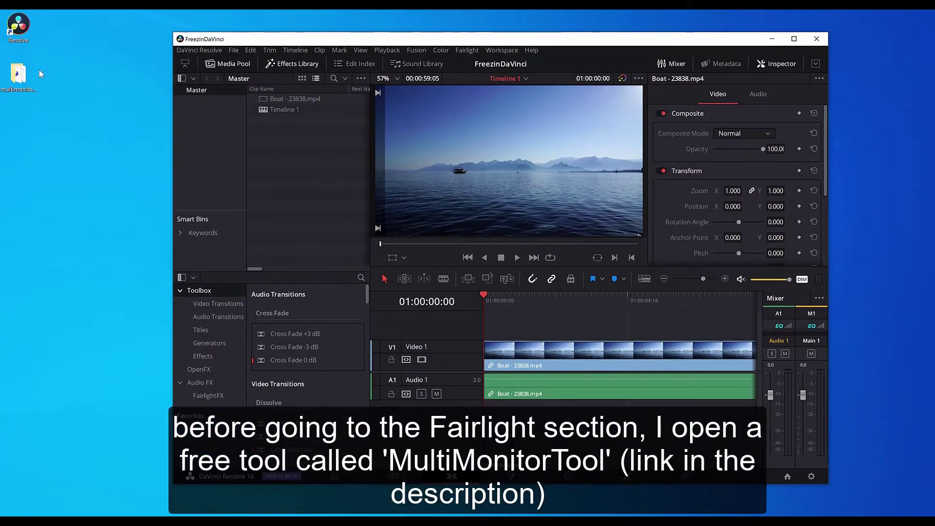
left_click(39, 74)
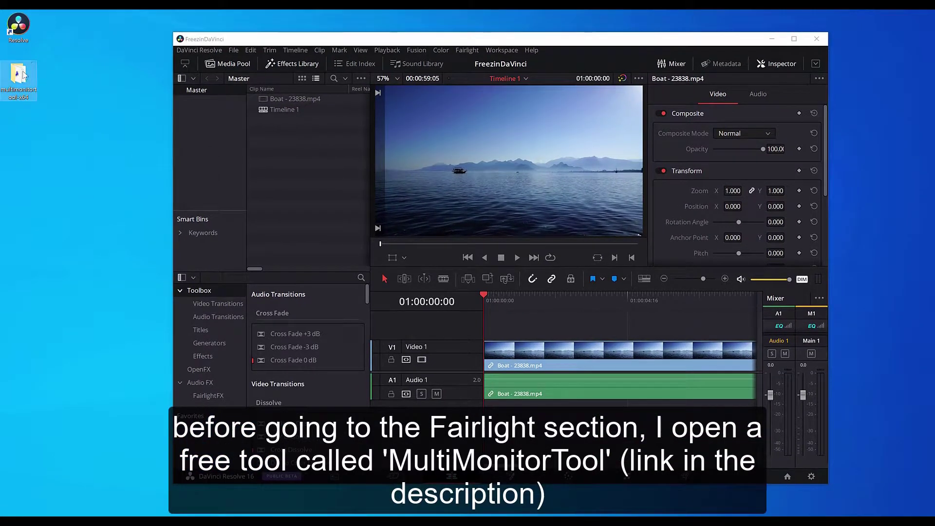
double_click(19, 74)
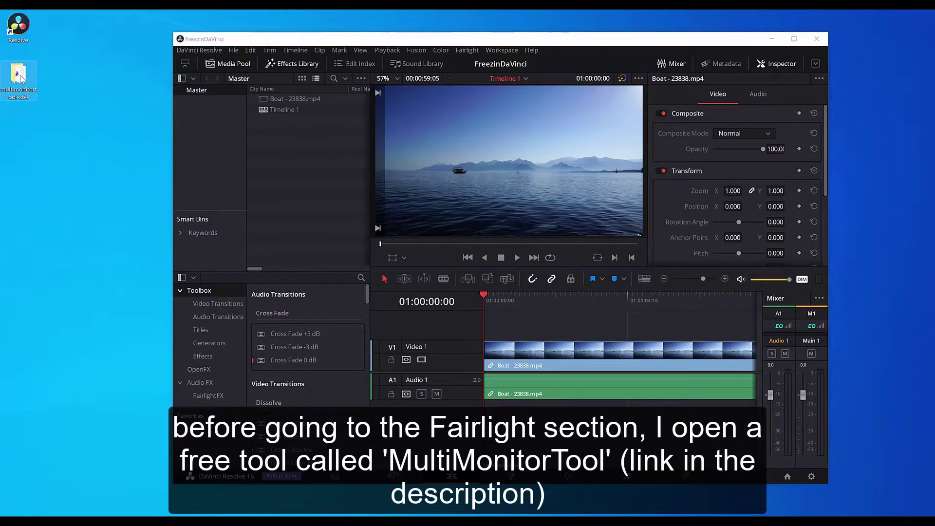
left_click(306, 78)
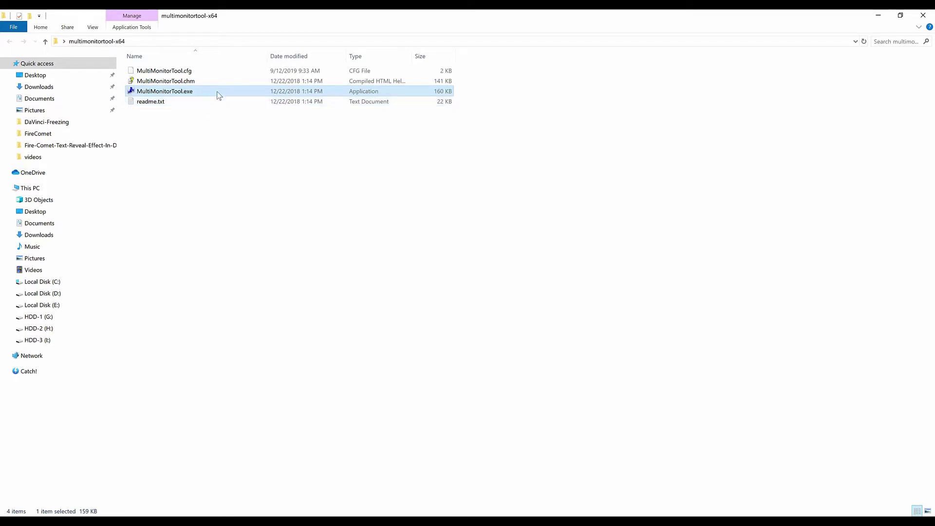
Step: Run MultiMonitorTool.exe and disable the 1920 X 1080 monitor from its right-click menu
double_click(187, 93)
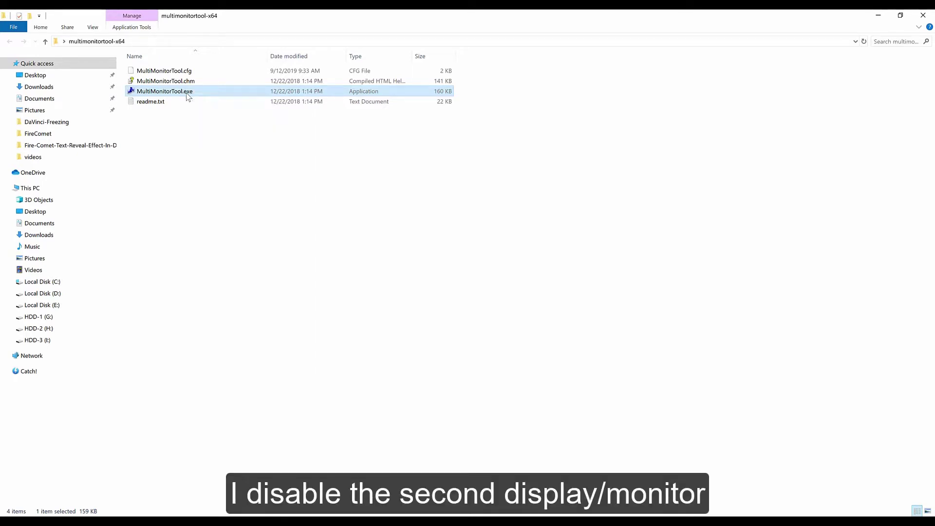
left_click(299, 93)
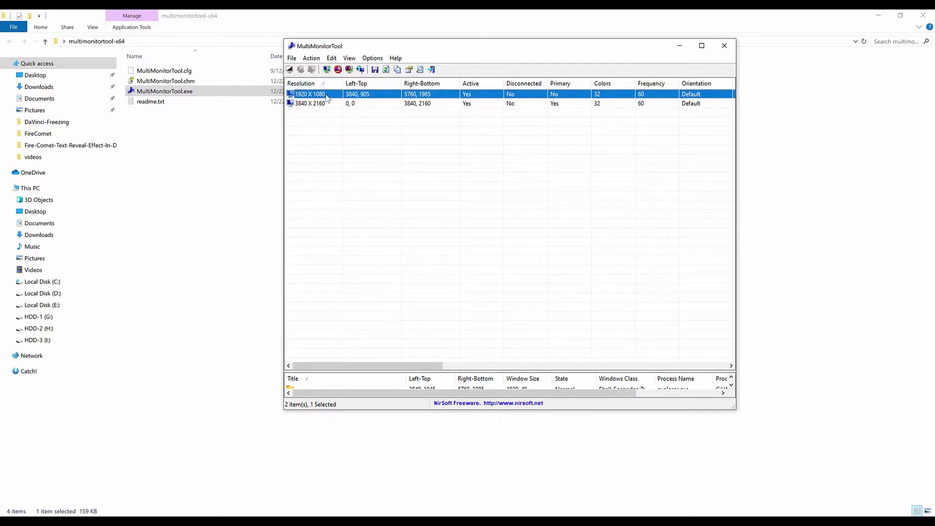
right_click(326, 98)
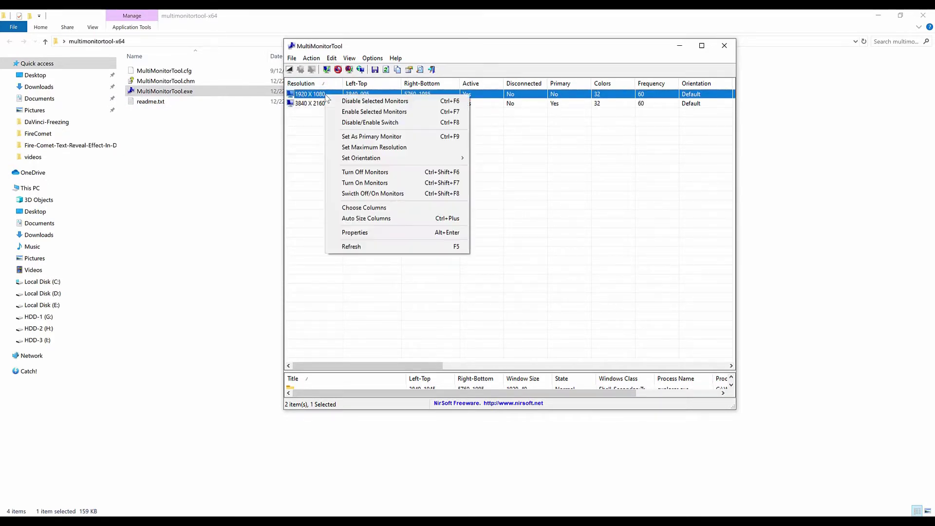
left_click(367, 102)
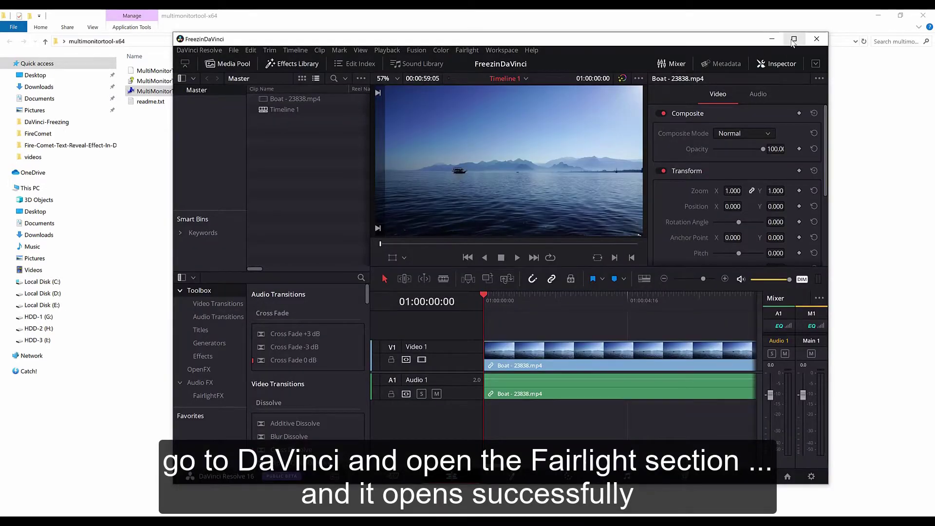
Step: Maximize Resolve, open the Fairlight page, and toggle the Metadata, Meters, Mixer and Inspector panels
left_click(794, 39)
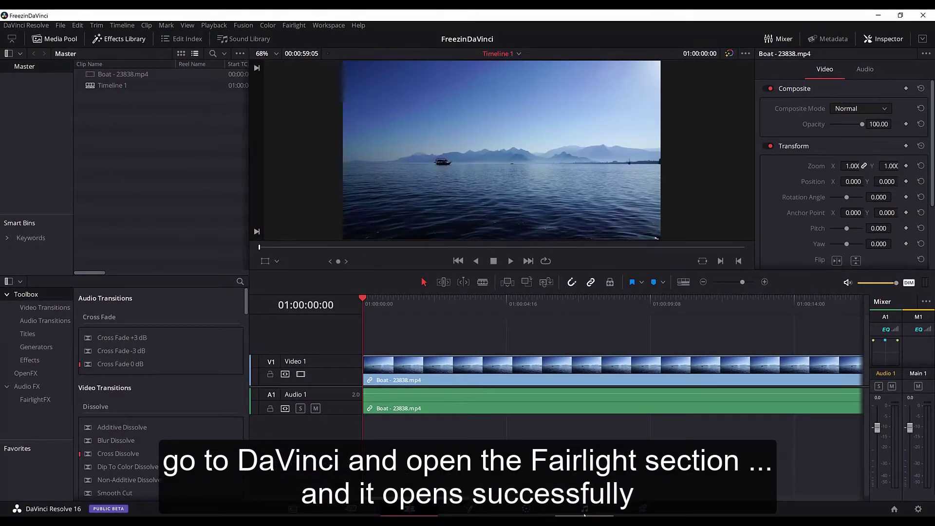
left_click(584, 514)
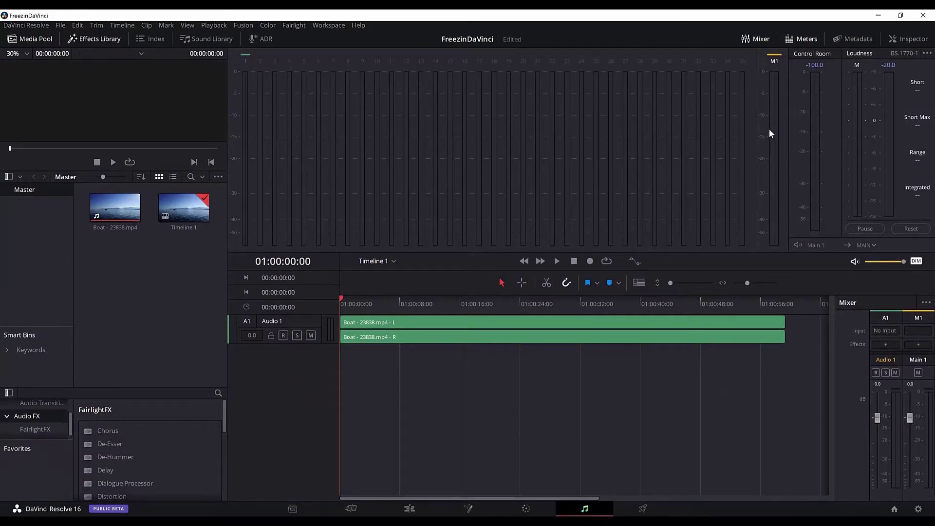
left_click(841, 39)
left_click(804, 39)
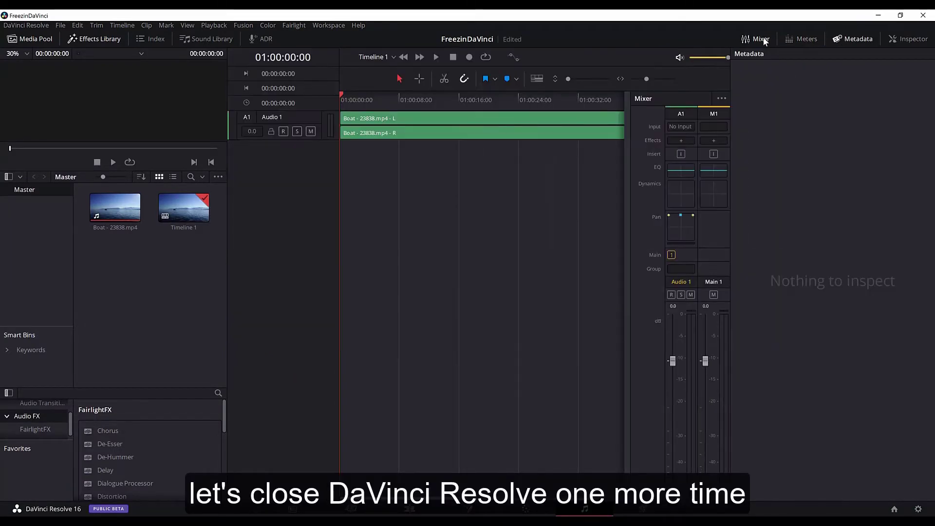
left_click(763, 37)
left_click(763, 37)
left_click(804, 39)
left_click(848, 40)
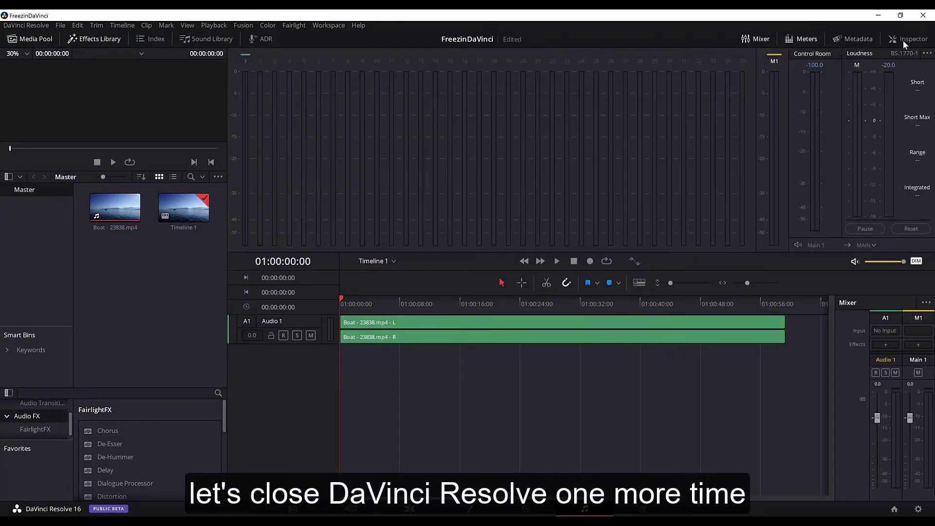
left_click(903, 39)
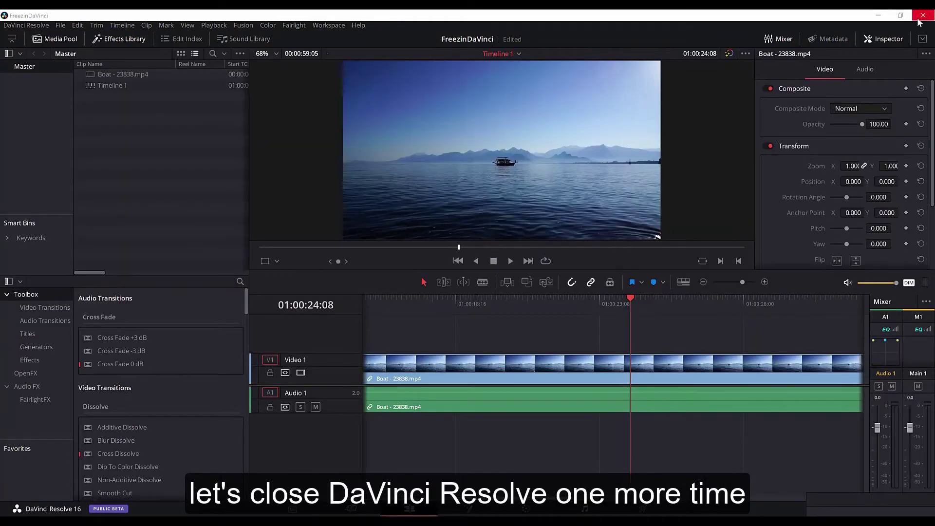
Step: Quit DaVinci Resolve, moving the save prompt aside and answering the unsaved FreezinDaVinci dialog
left_click(919, 20)
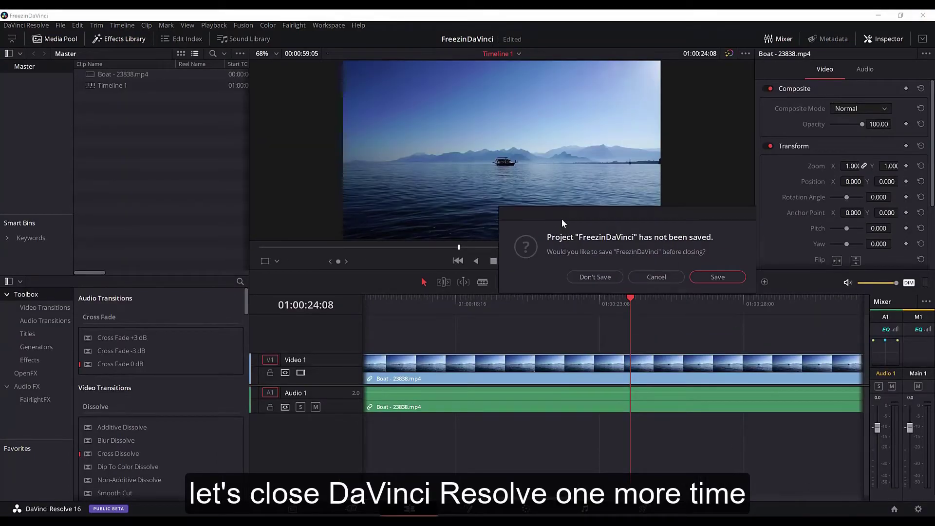
left_click_drag(613, 216, 530, 197)
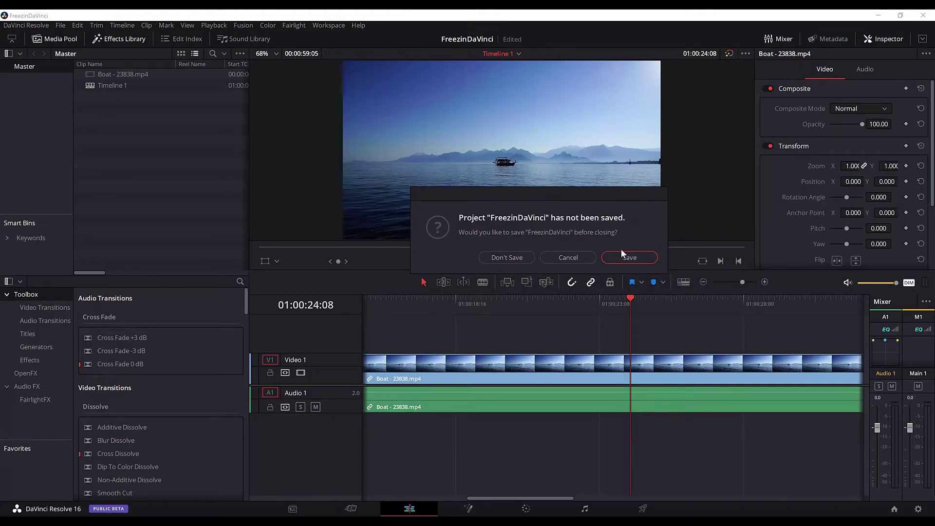
left_click(568, 257)
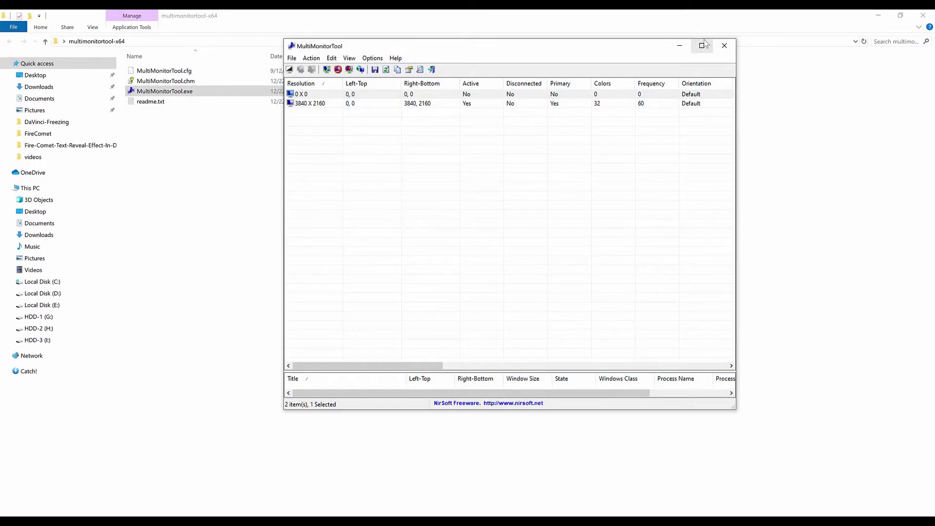
Step: Close MultiMonitorTool and the multimonitortool-x64 folder window
left_click(724, 45)
left_click(924, 16)
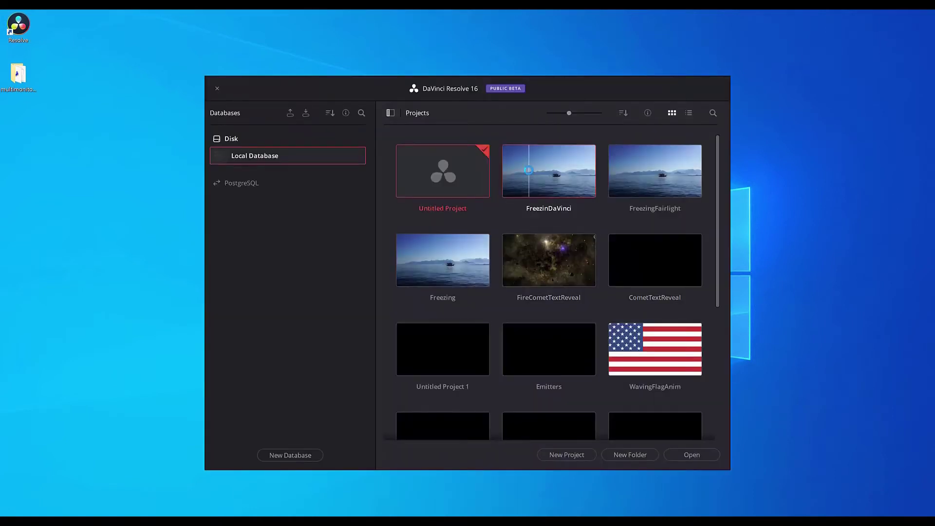
Step: Open the FreezinDaVinci project and go through the Fusion page to the Color page
double_click(529, 170)
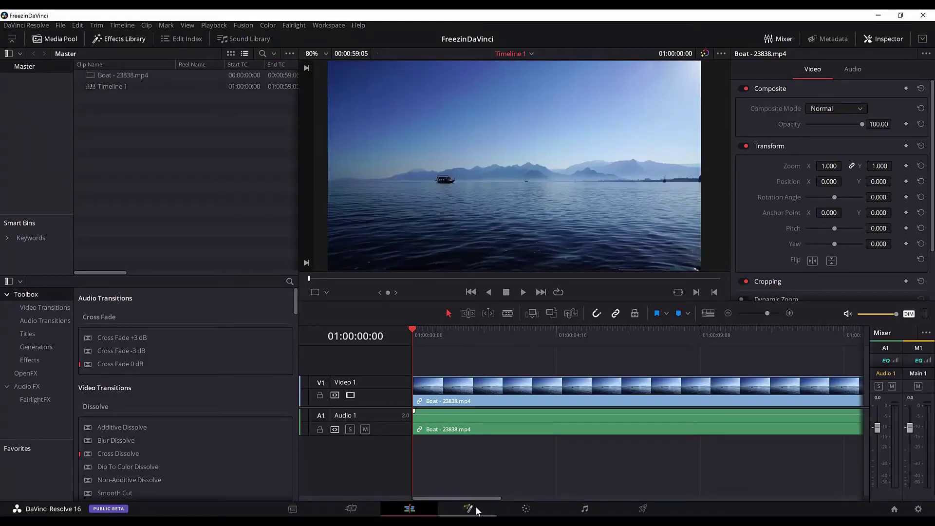
left_click(470, 508)
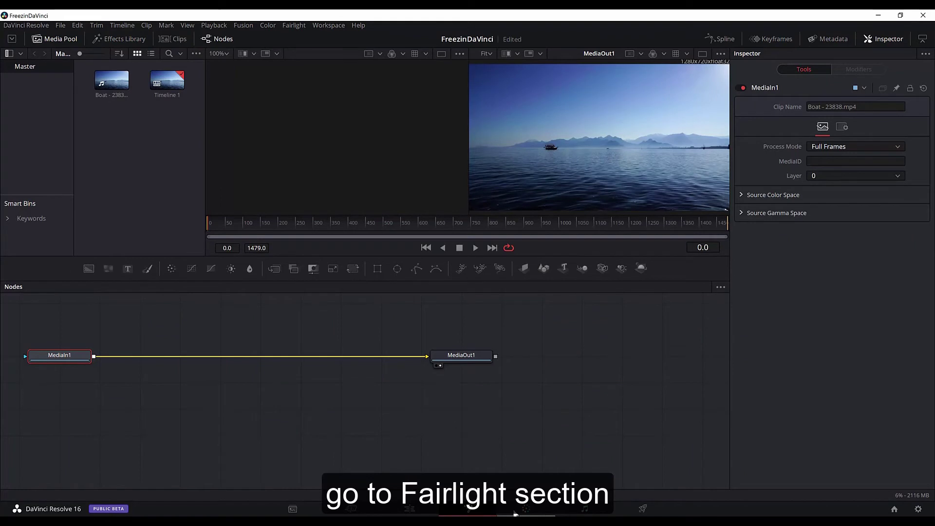
left_click(560, 512)
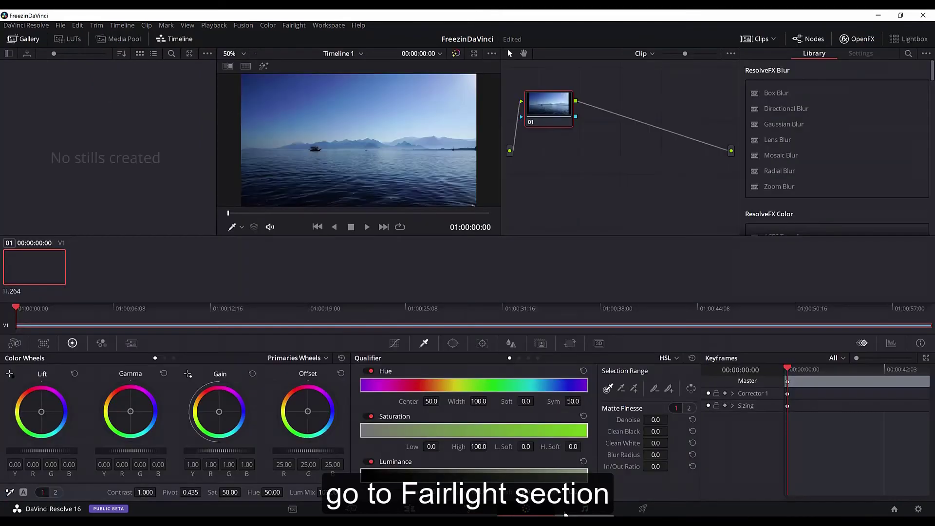
Step: Go to the Fairlight page, move the detached Viewer up-left, and play the timeline
left_click(584, 509)
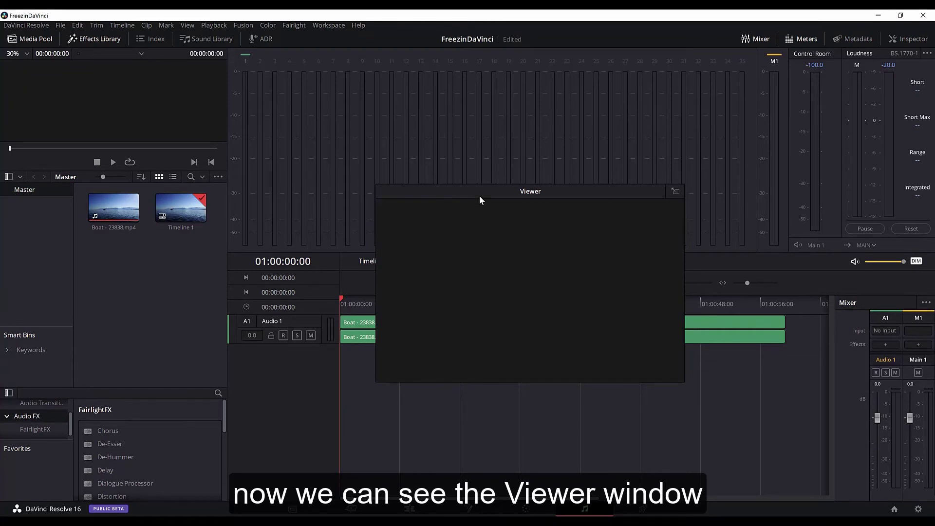
left_click_drag(480, 199, 404, 114)
left_click(342, 300)
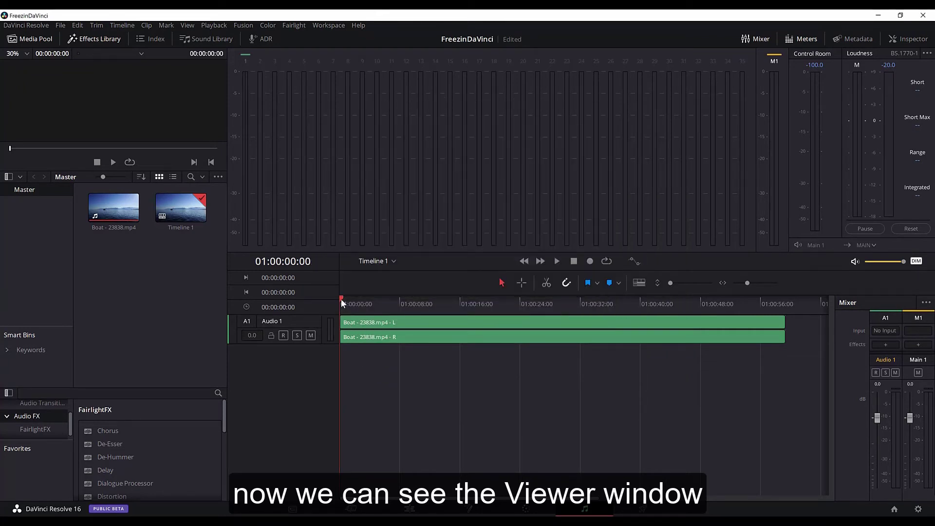
key("space")
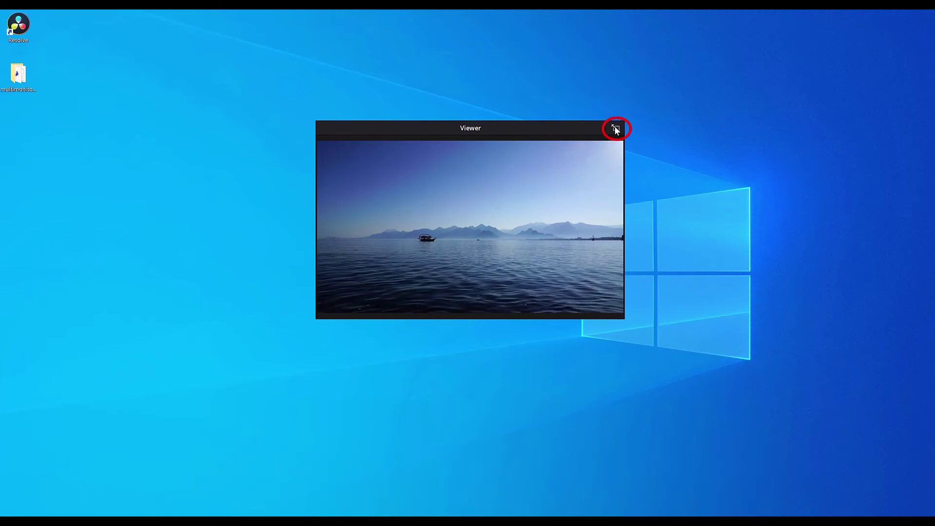
Step: Re-attach the floating Viewer to the main DaVinci Resolve window
left_click(615, 129)
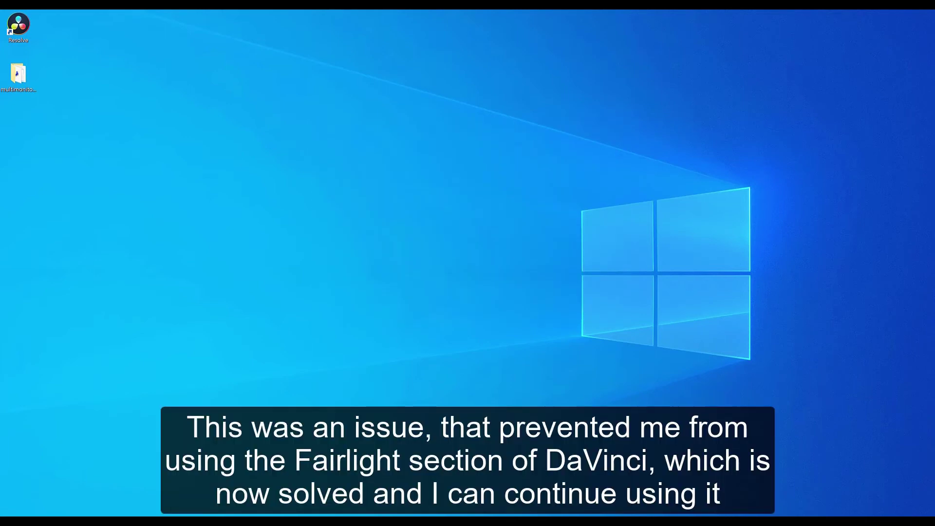